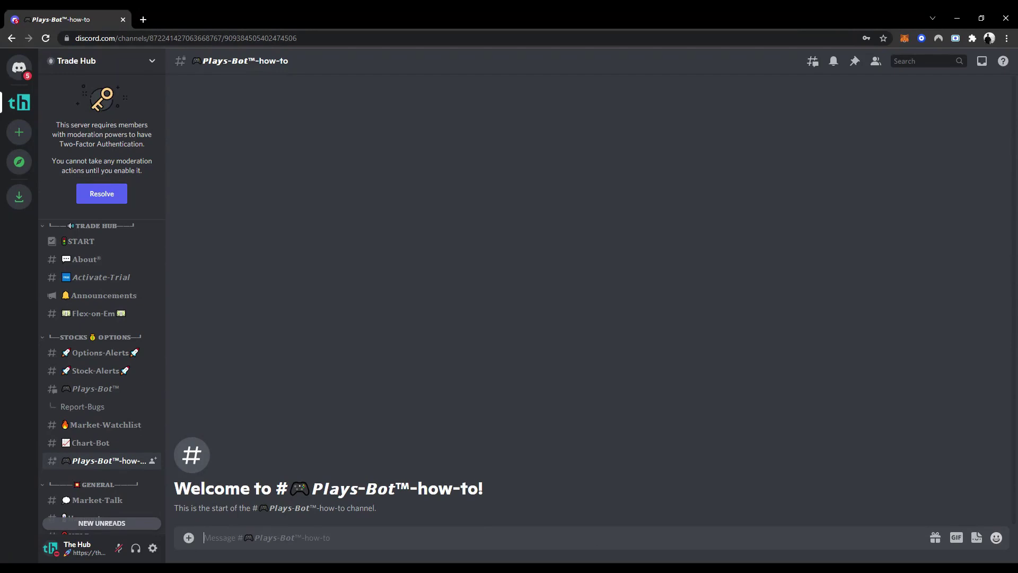
pyautogui.write('bto tsla @ 1')
pyautogui.write('033.42')
# Send 'bto tsla @ 1033.42' to the Plays-Bot in the how-to channel
pyautogui.press('Return')
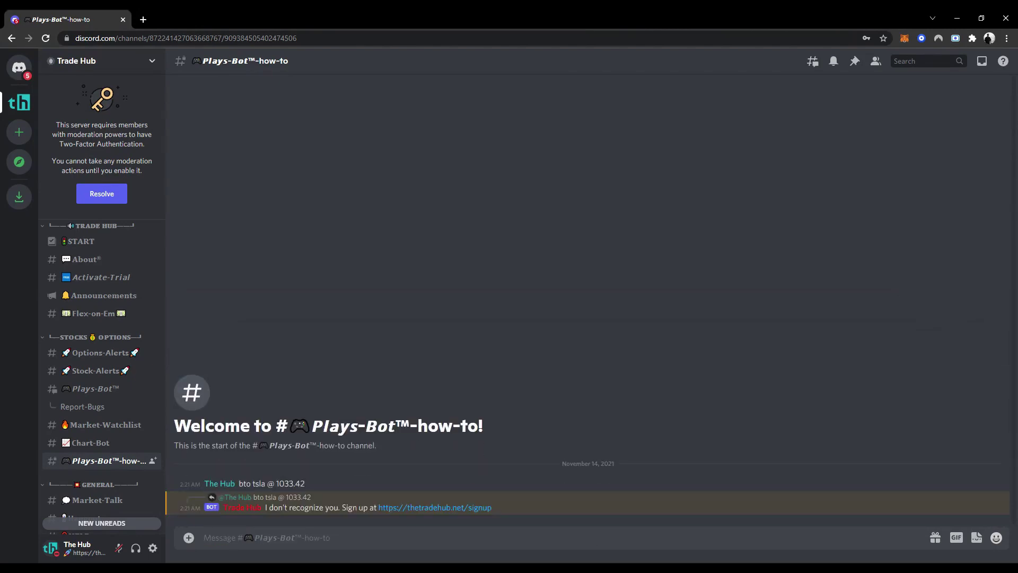
# Sign up for Trade Hub through Discord with username 'Trade Hub' and a password
pyautogui.click(449, 510)
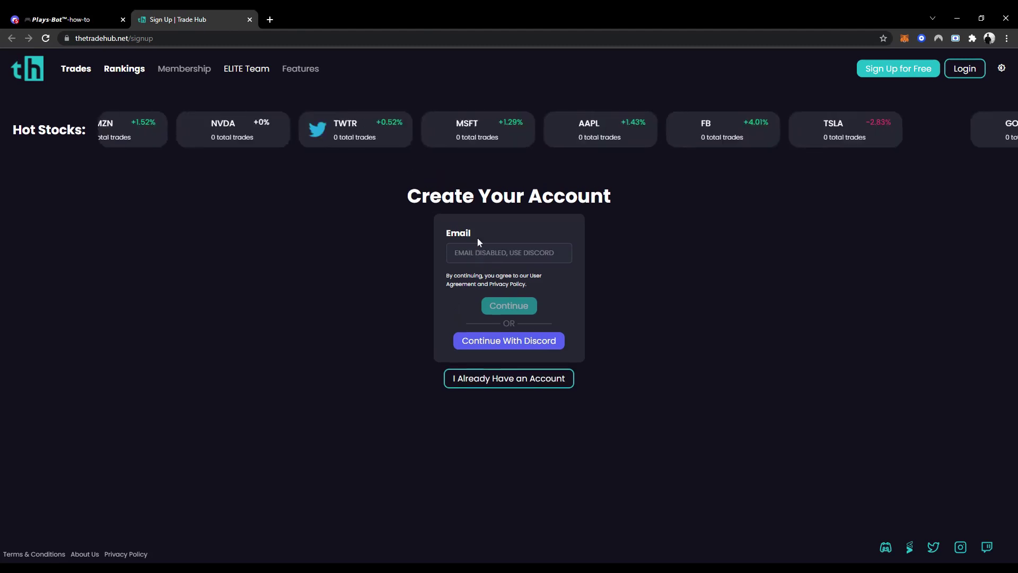
pyautogui.click(494, 342)
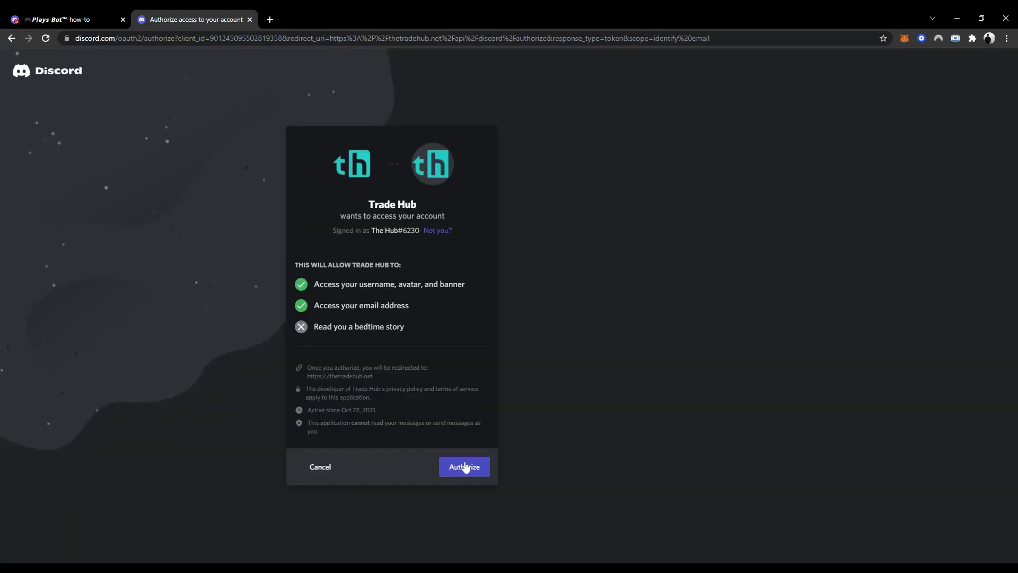
pyautogui.click(465, 467)
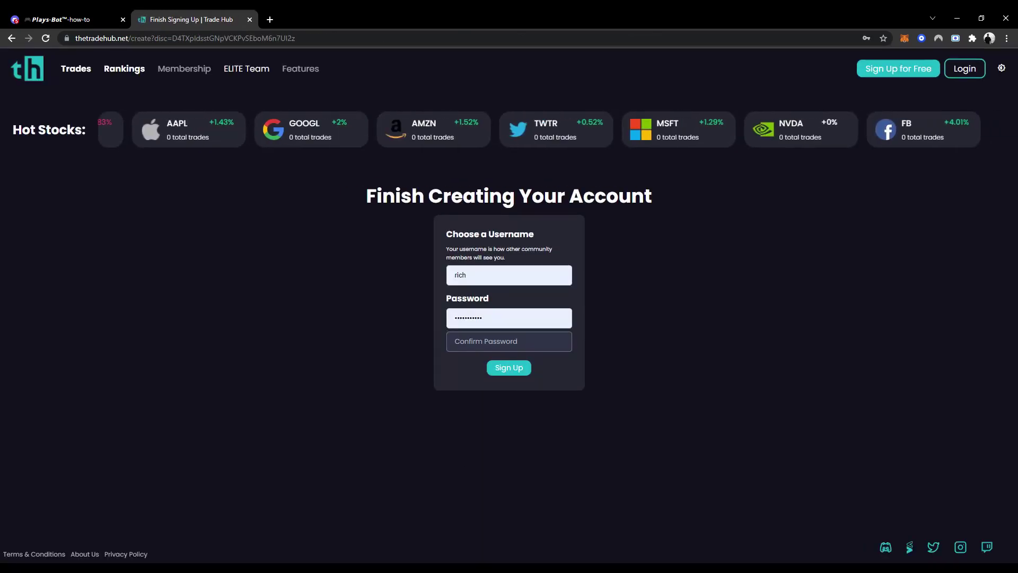
pyautogui.write('Trade Hub')
pyautogui.press('Tab')
pyautogui.write('*')
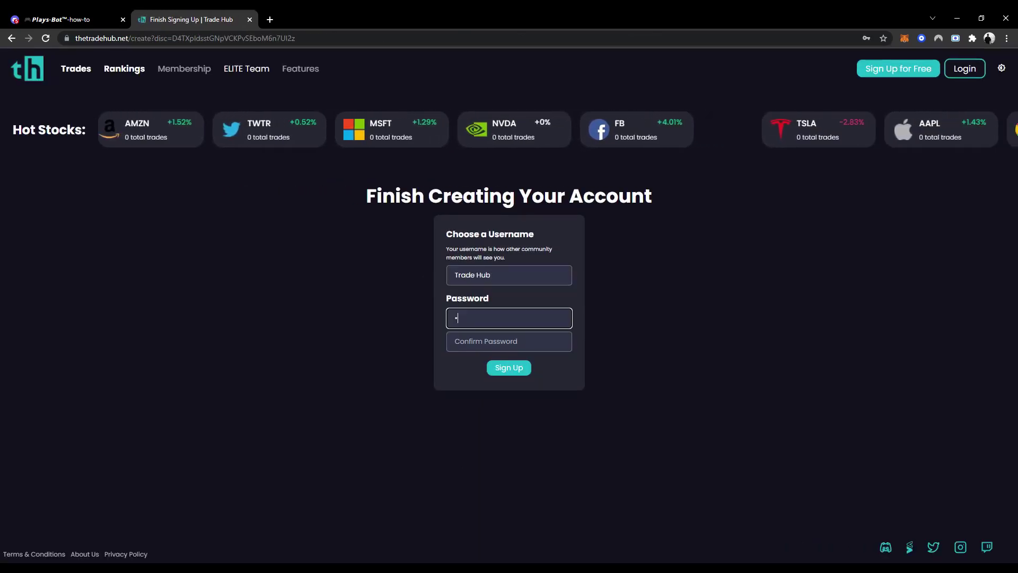
pyautogui.write('*********')
pyautogui.press('Tab')
pyautogui.write('**********')
pyautogui.click(516, 373)
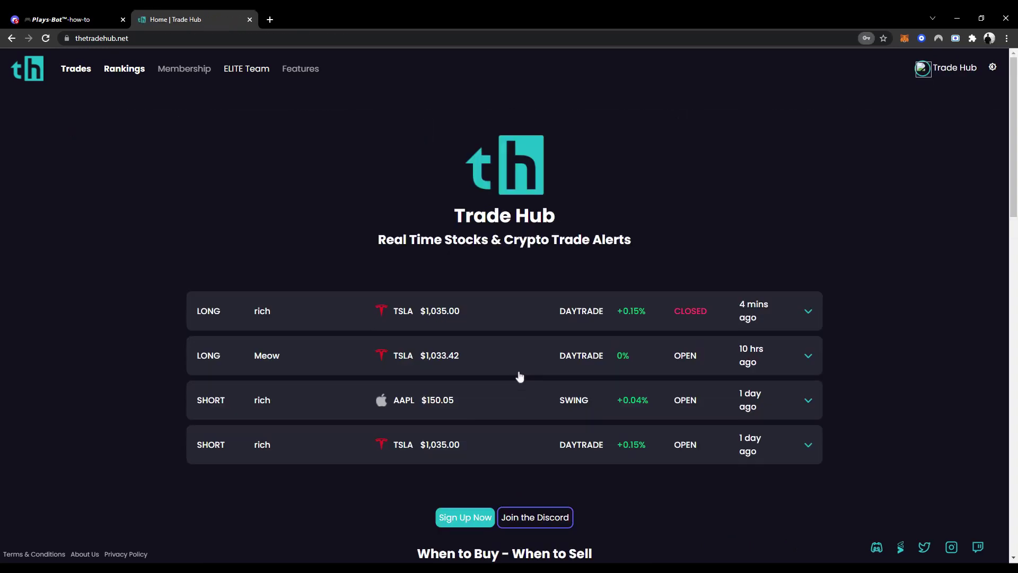
# Back in Discord, resend 'bto tsla @ 1033.42', then send 'bto tsla @ cmp'
pyautogui.hotkey('ctrl', 'shift', 'Tab')
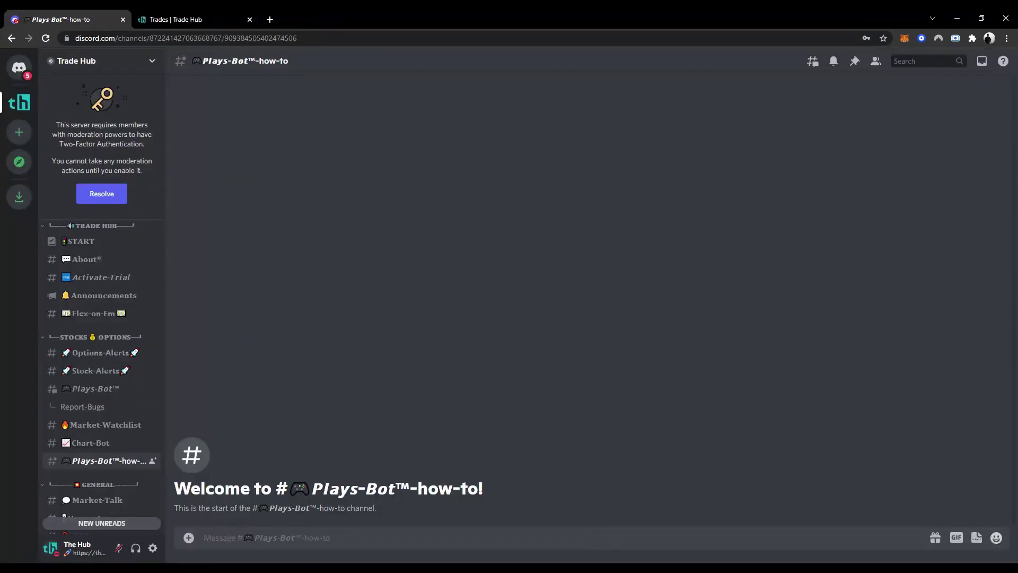
pyautogui.write('bto tsla @ 10')
pyautogui.write('33.42')
pyautogui.press('Return')
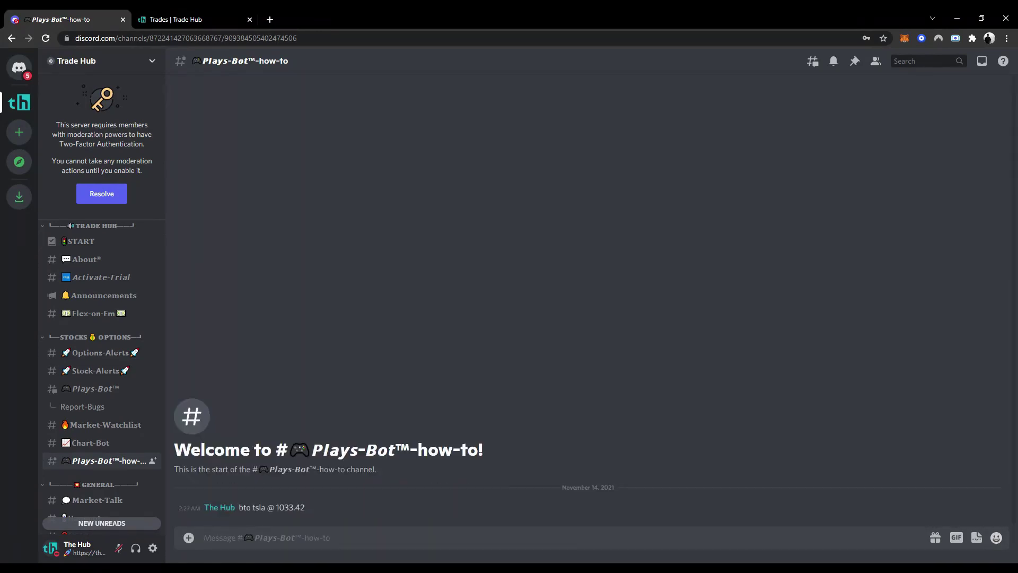
pyautogui.write('bto tsla')
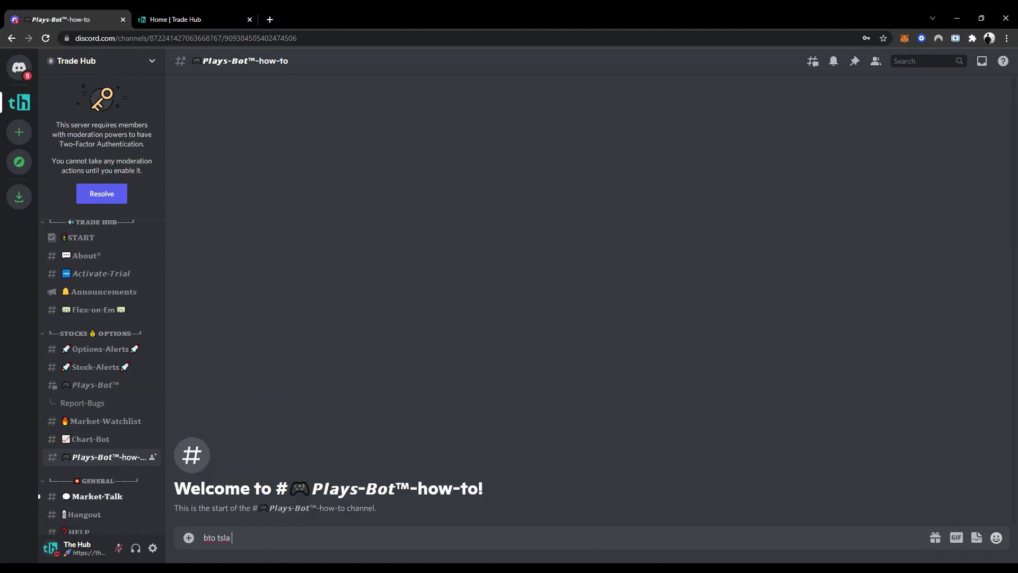
pyautogui.write(' @ cmp')
pyautogui.press('Return')
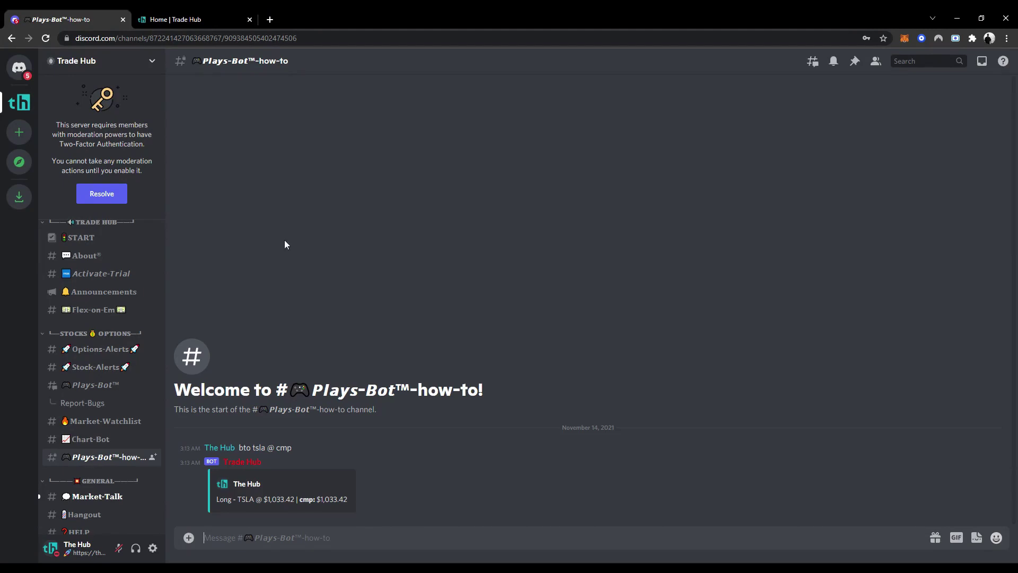
# On Trade Hub's Trades page, expand the newest TSLA long at $1,033.42
pyautogui.click(195, 17)
pyautogui.click(77, 71)
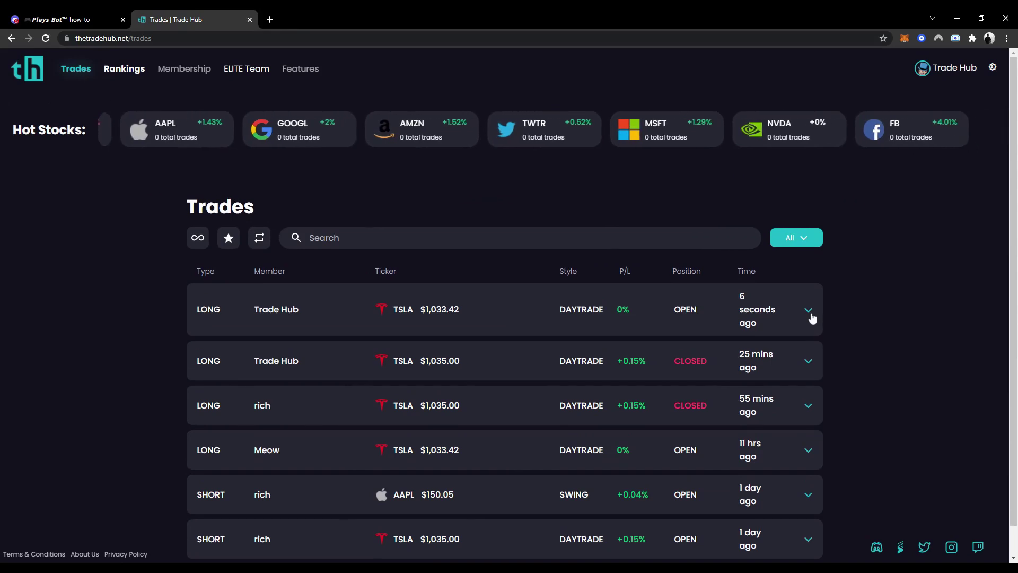
pyautogui.click(809, 314)
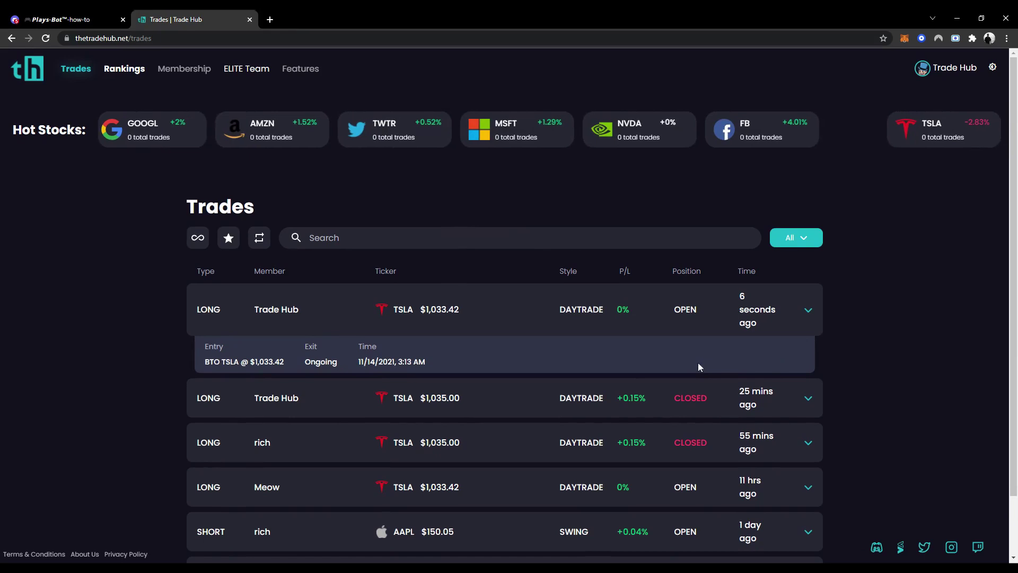
# Send 'sto tsla @ 1033.42', then refresh Trade Hub Trades and expand the TSLA short
pyautogui.hotkey('ctrl', 'shift', 'Tab')
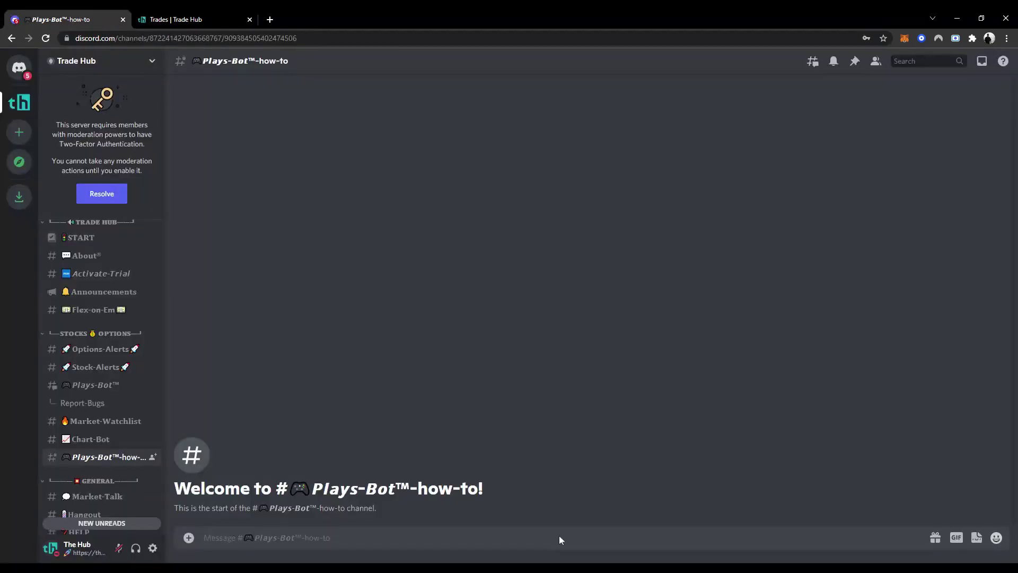
pyautogui.write('sto tsla @ 1033.42')
pyautogui.press('Return')
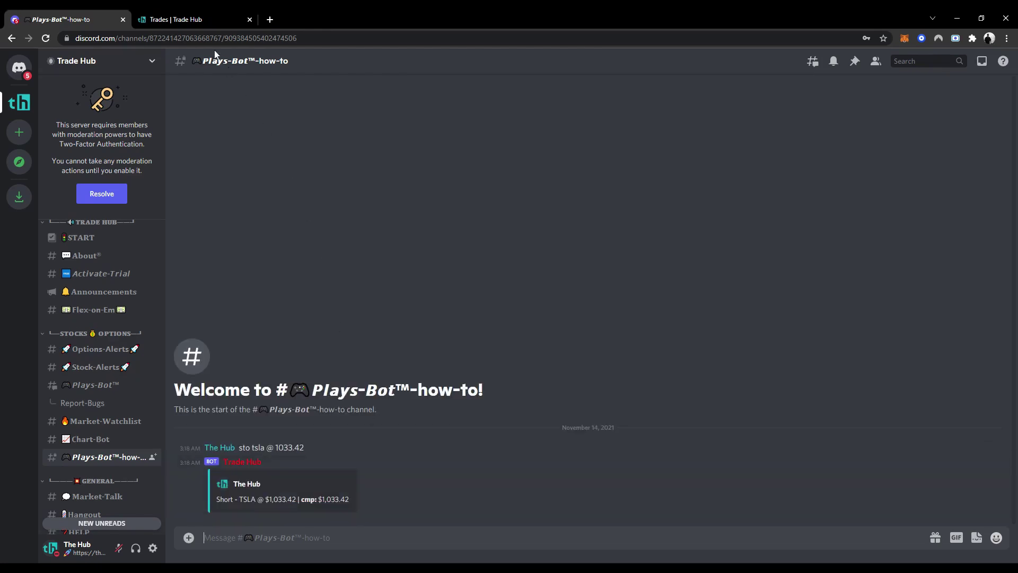
pyautogui.click(191, 25)
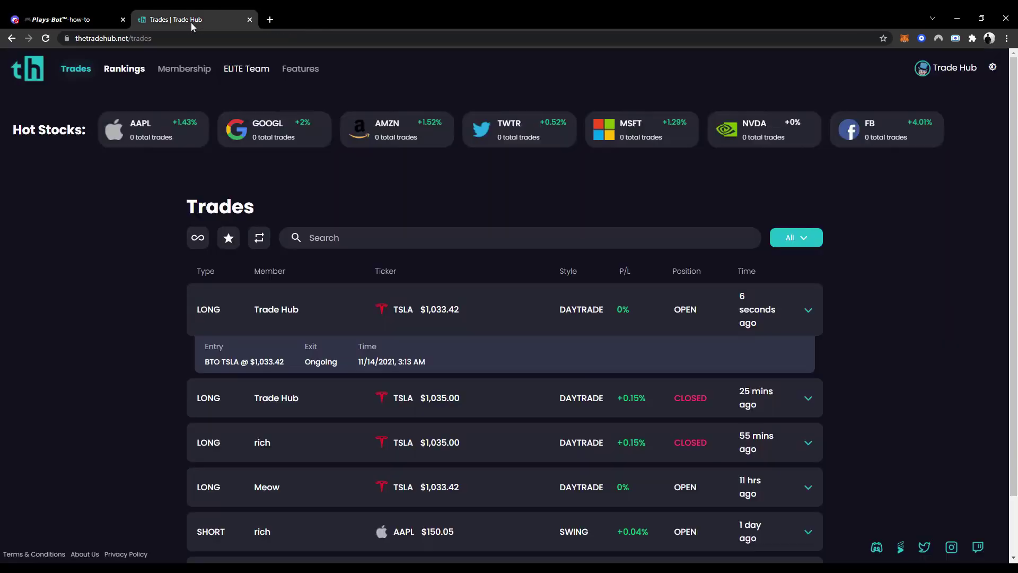
pyautogui.click(46, 37)
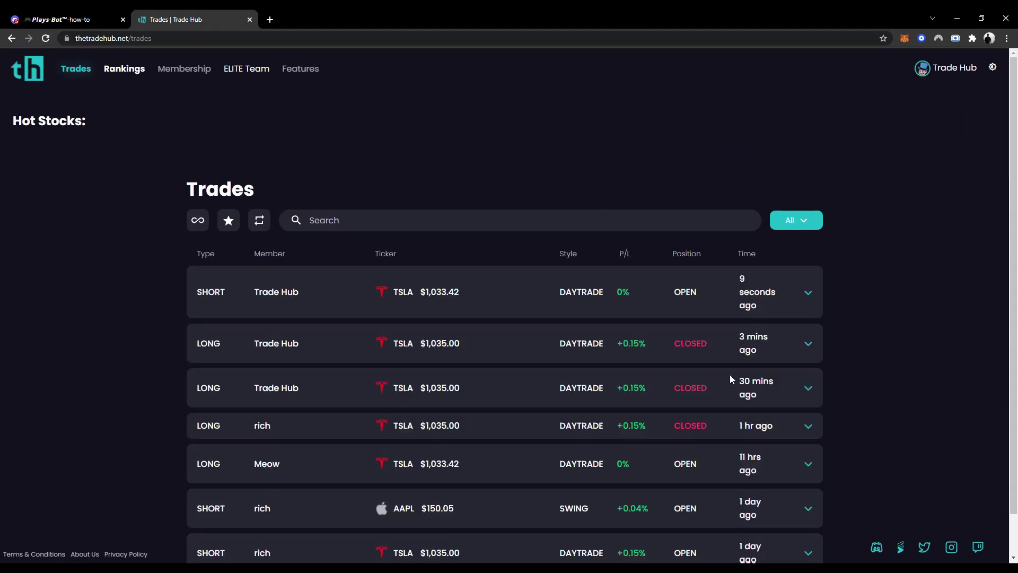
pyautogui.click(808, 309)
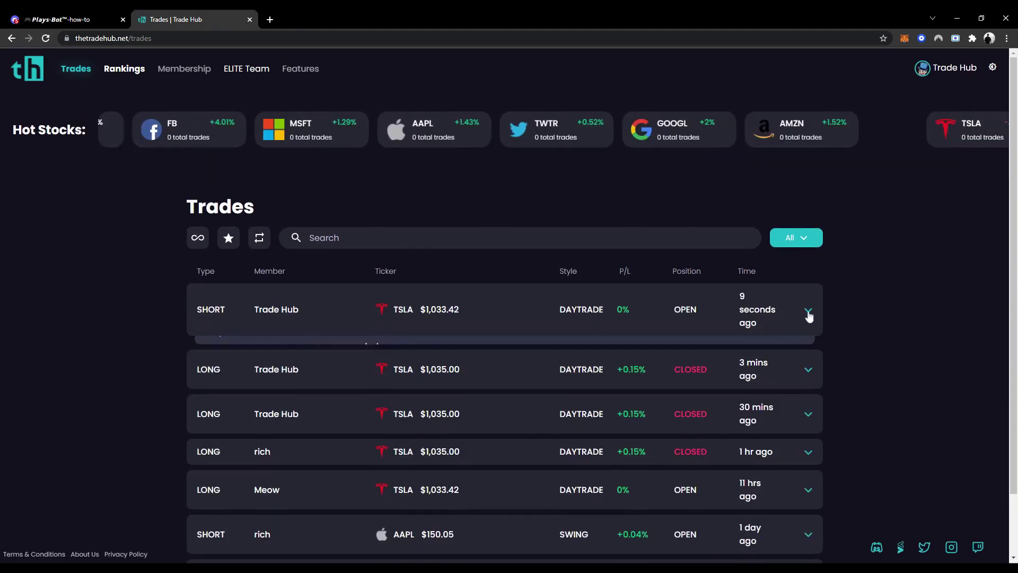
pyautogui.hotkey('ctrl', 'shift', 'Tab')
pyautogui.write('stc tsla @ 1033.42')
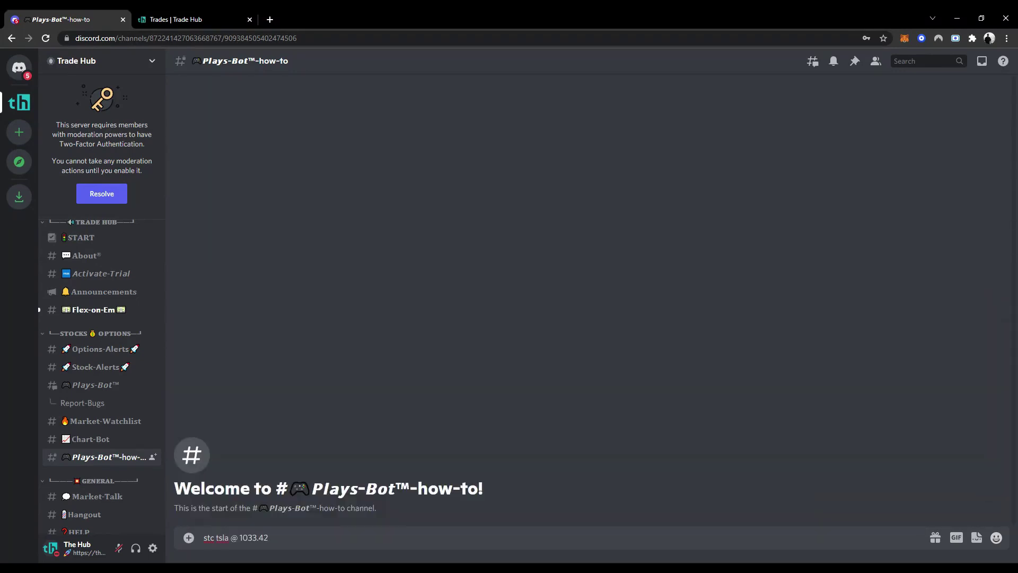
# Send the closing commands 'stc tsla @ 1033.42' and 'btc tsla @ 1033.42'
pyautogui.press('Return')
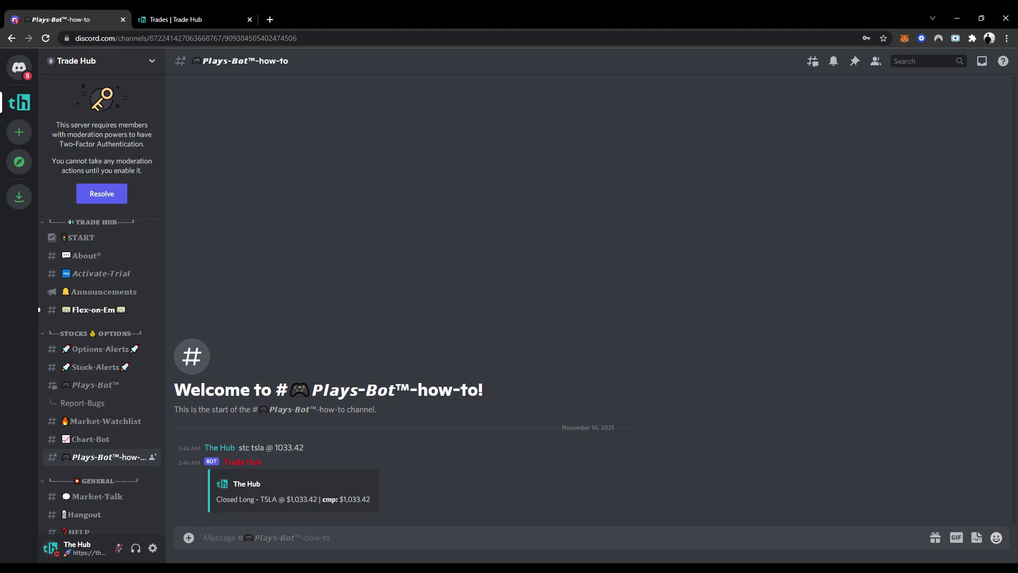
pyautogui.write('btc tsla @ ')
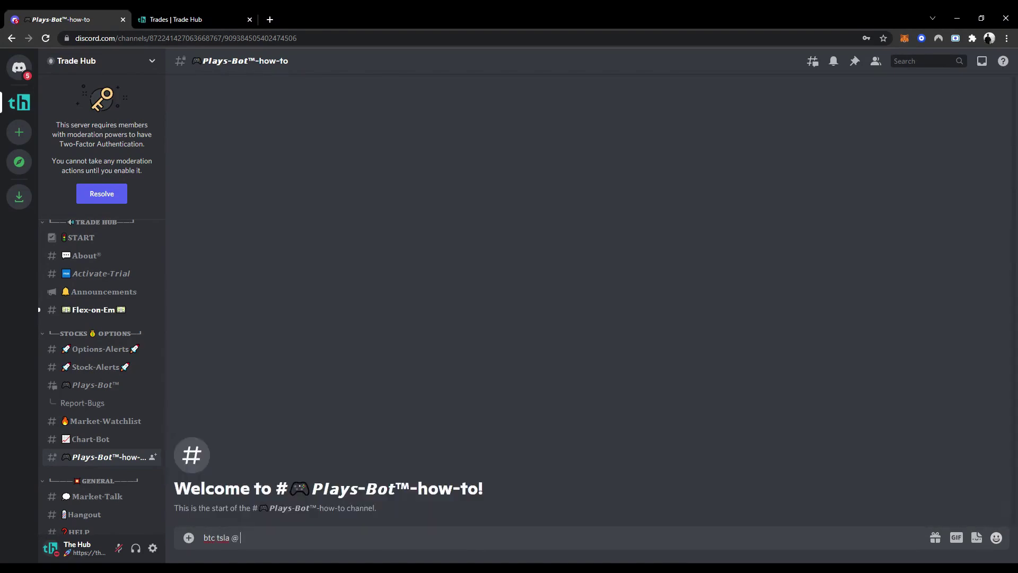
pyautogui.write('1033.42')
pyautogui.press('Return')
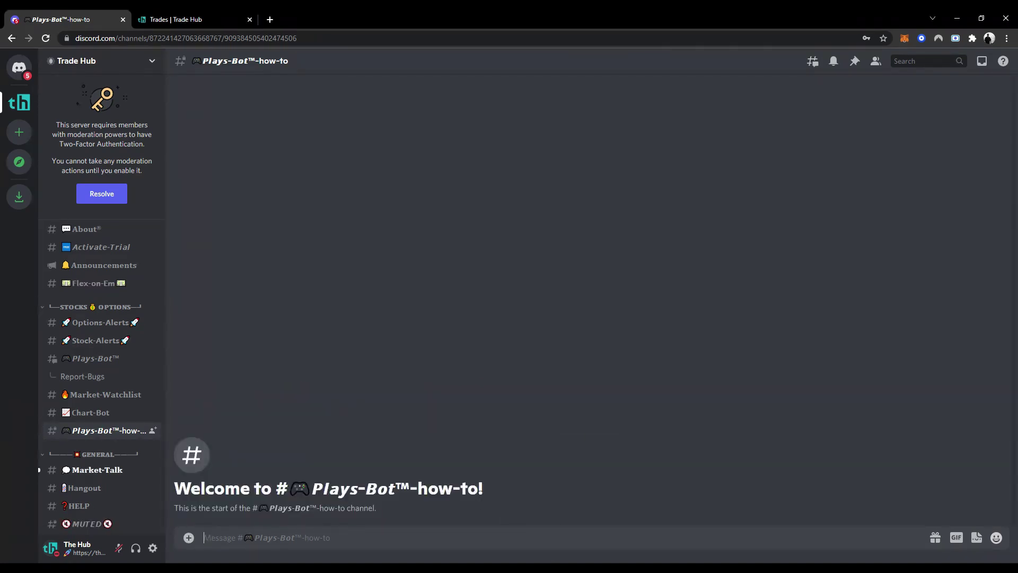
pyautogui.write('bto aapl 12/03 149c @ 1.50')
# Send AAPL option commands: an sto put, a call close, and 'btc aapl 12/03 150p @ 2.83'
pyautogui.press('Return')
pyautogui.write('sto aapl 12/03 150p @ 2.83')
pyautogui.press('Return')
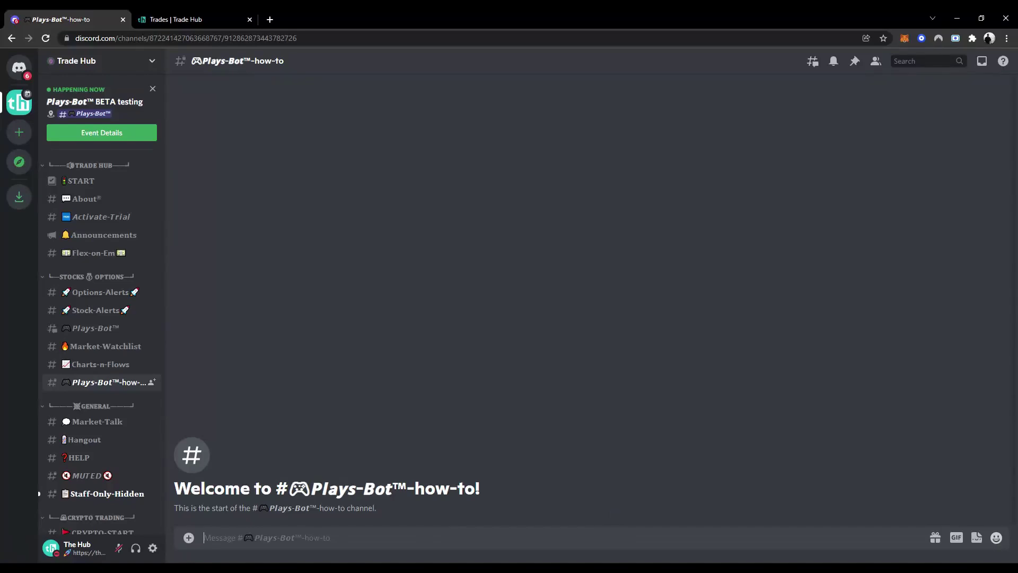
pyautogui.write('stc aapl 12/03 150c @ m')
pyautogui.press('Return')
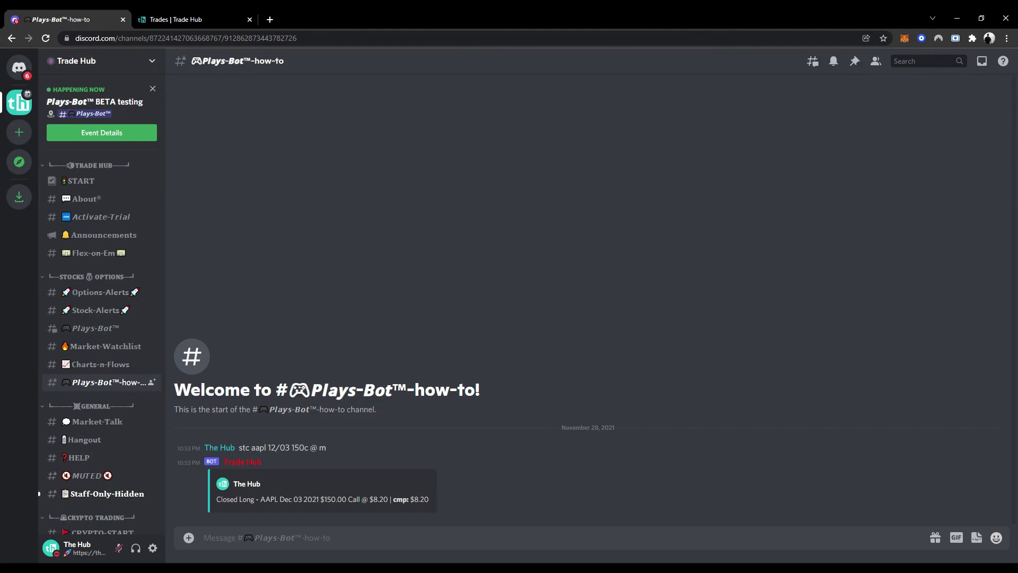
pyautogui.write('b')
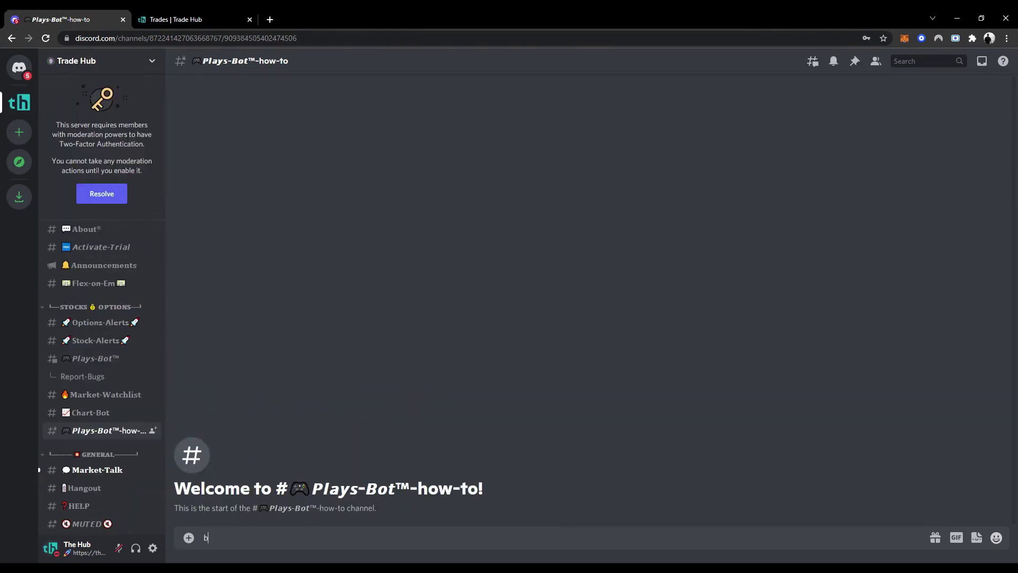
pyautogui.write('tc aapl 12/03 150p @ 2.83')
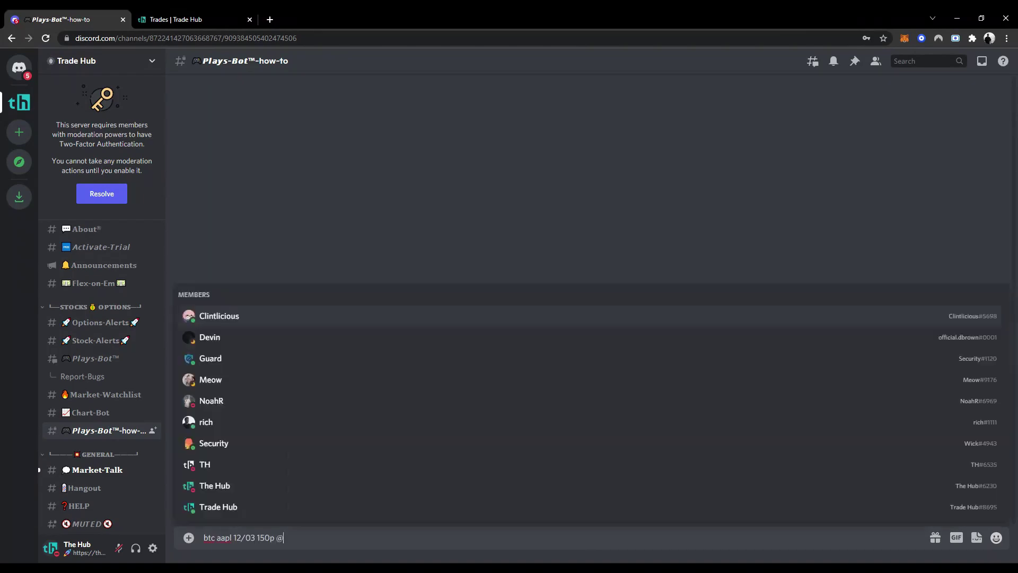
pyautogui.press('Return')
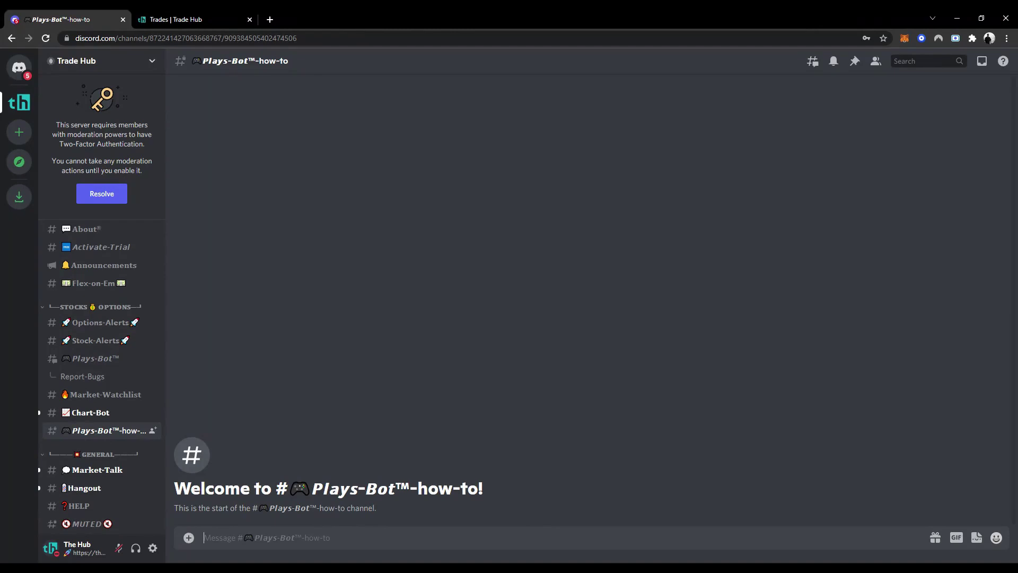
pyautogui.write('bto tsla @ 1033.42')
# Send a TSLA buy, an AAPL 149 call buy, a call trim, and a partial AAPL share close
pyautogui.press('Return')
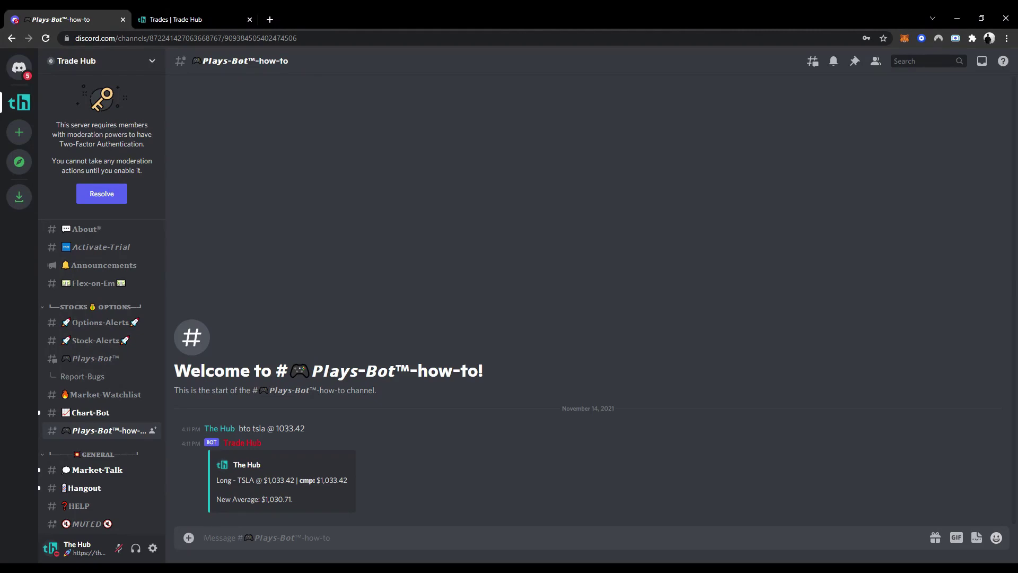
pyautogui.write('bto aapl 12/03 149c @ 3.50')
pyautogui.press('Return')
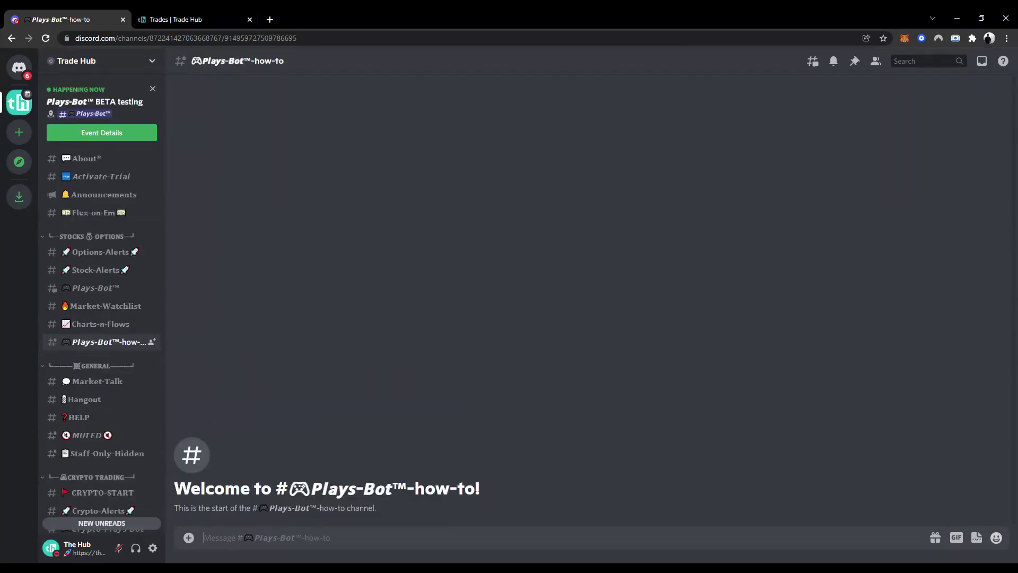
pyautogui.write('stc aapl 12/')
pyautogui.write('23 155c @ 7.90 trim')
pyautogui.press('Return')
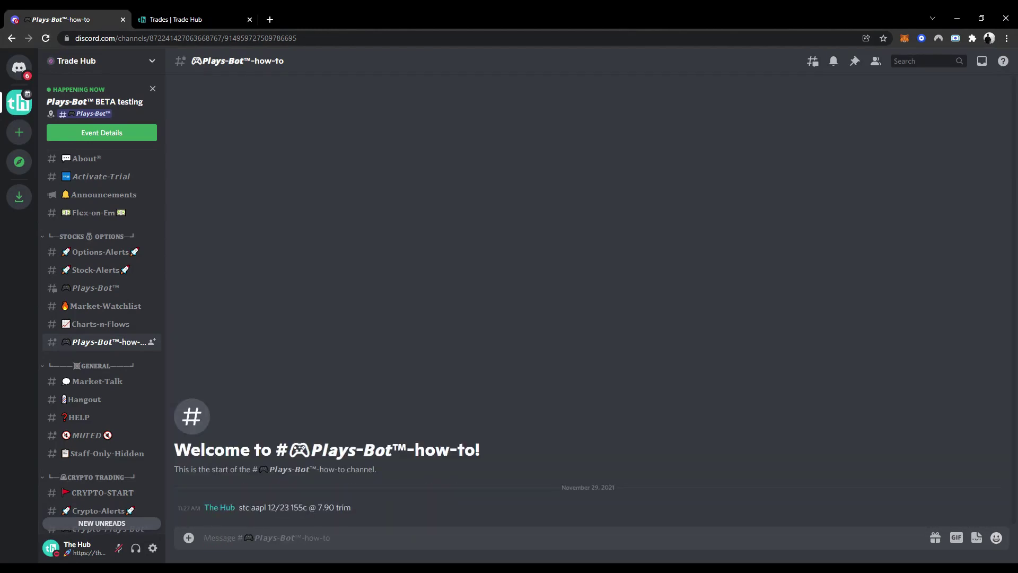
pyautogui.write('stc aapl @ 161 partial')
pyautogui.press('Return')
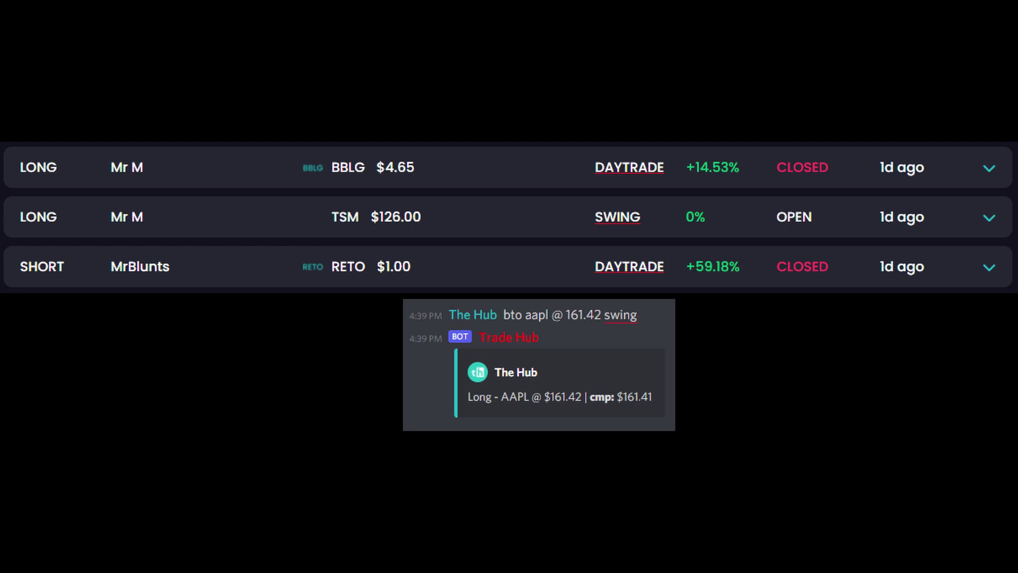
pyautogui.write('s')
pyautogui.write('to amd @ 148 scalp PT: 145')
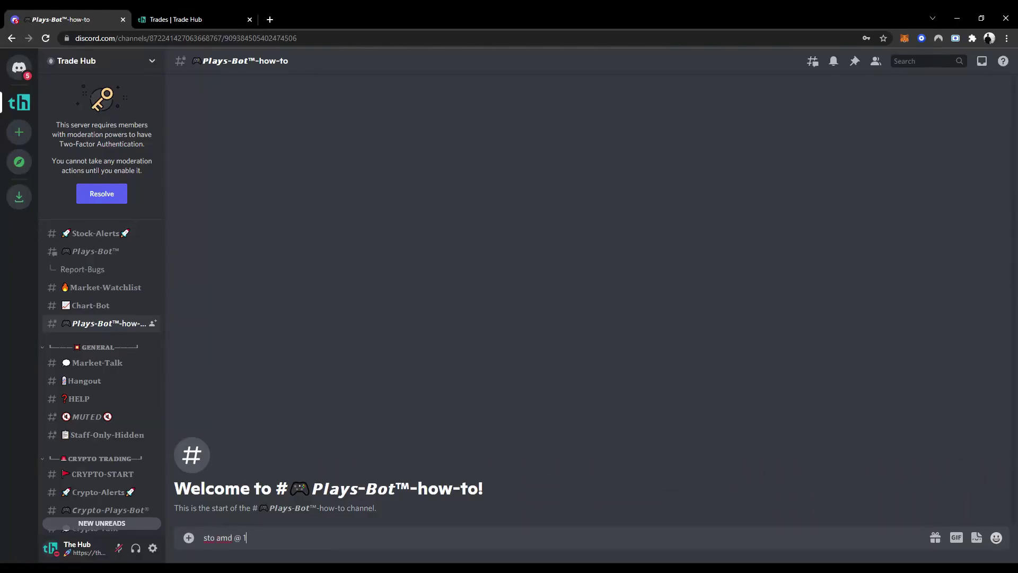
# Send 'sto amd @ 148 scalp PT: 145' to open an AMD scalp short
pyautogui.press('Return')
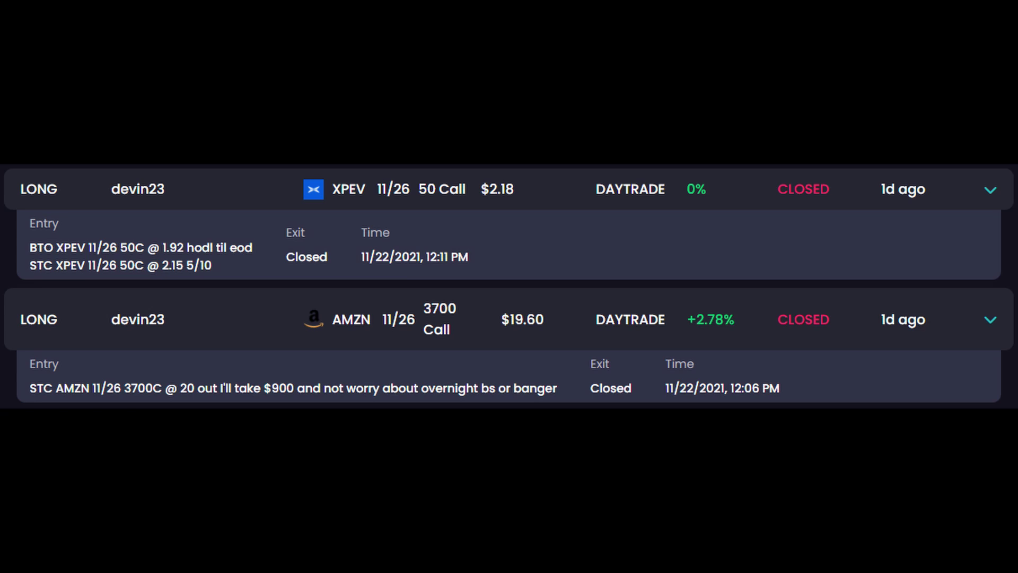
pyautogui.write('aapl @ 150 PT 152 SL 145')
# Send 'bto aapl @ 150 PT 152 SL 145', 'stc aapl @ 162' and 'bto tsla @ 200'
pyautogui.press('Return')
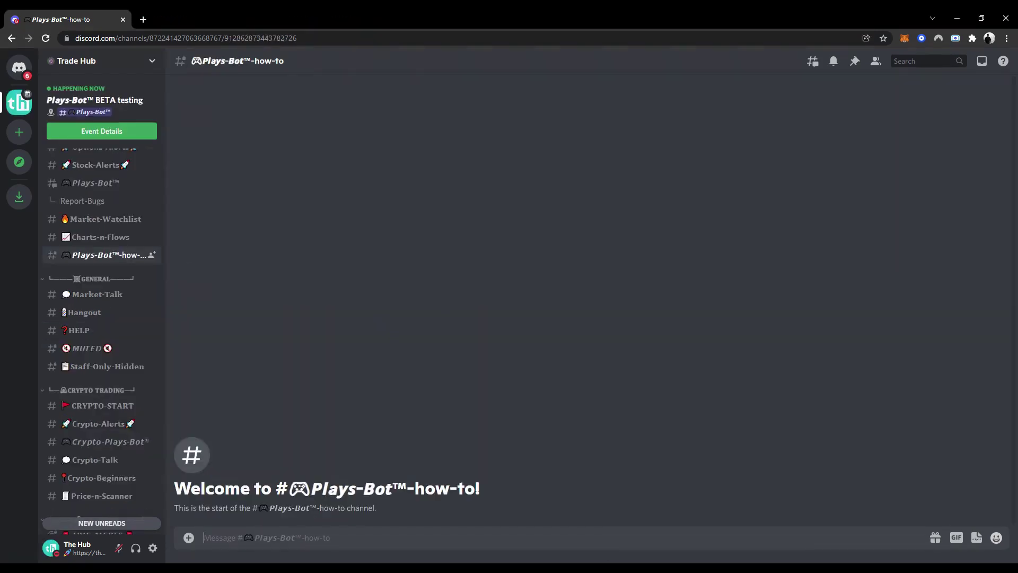
pyautogui.write('stc aapl @ 162')
pyautogui.press('Return')
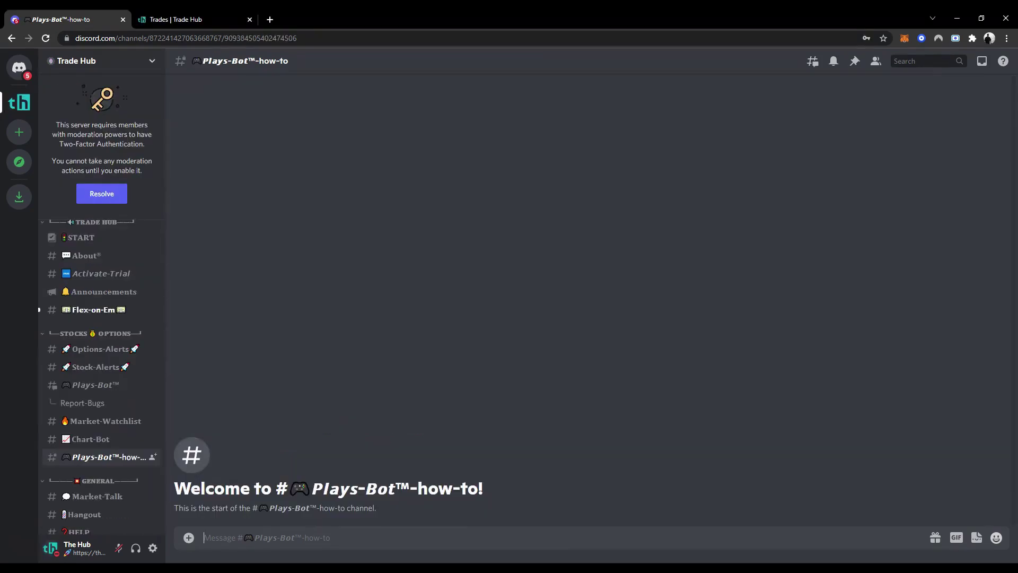
pyautogui.write('bto tsla @ 200')
pyautogui.press('Return')
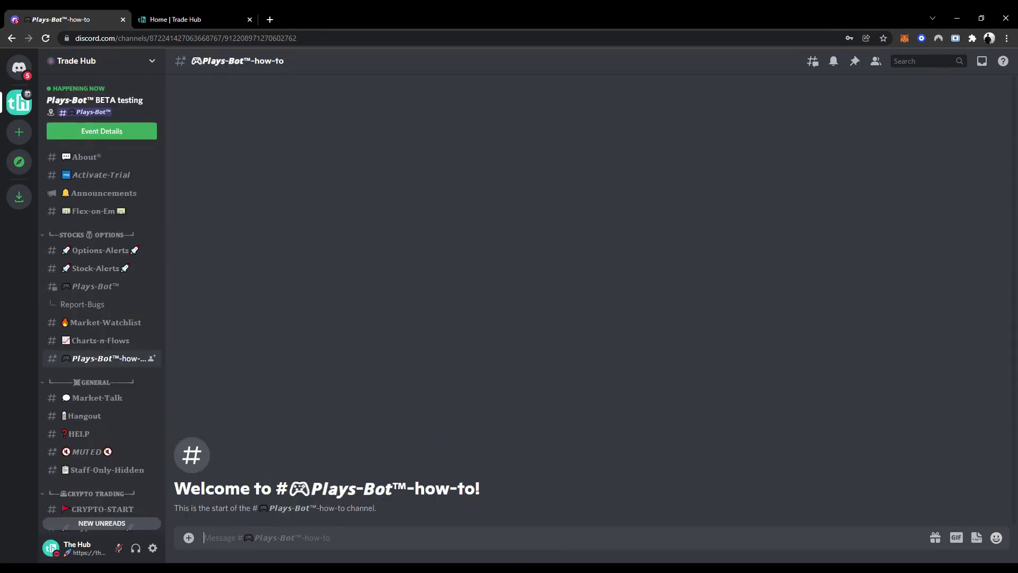
pyautogui.write('bto aapl 12/03 160 call @ 1.20')
# Send the orders 'bto aapl 12/03 160 call' at 1.20, 'bto tsla @ 1020', and the AAPL call at 3.25
pyautogui.press('Return')
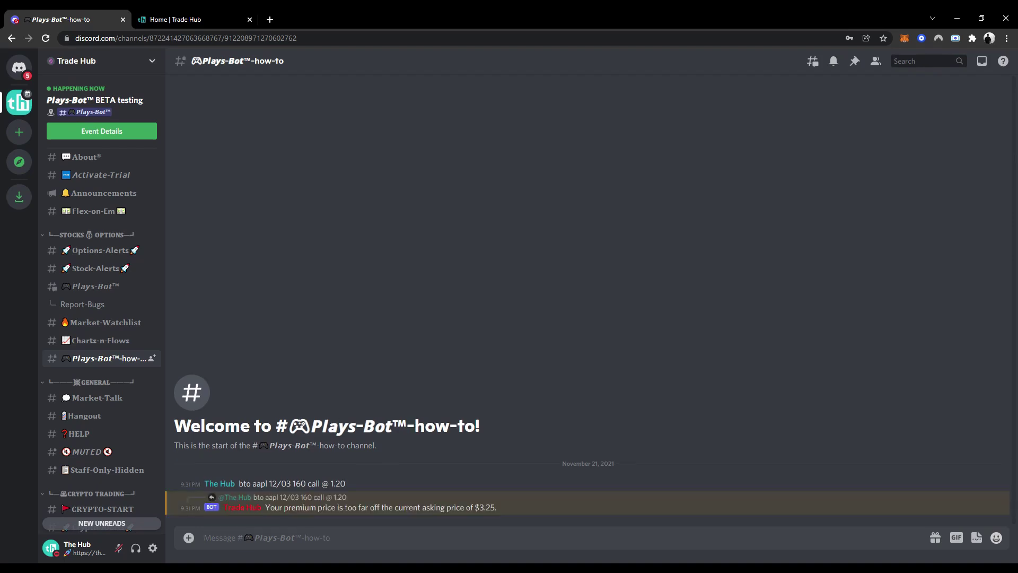
pyautogui.write('bto tsla @ 1020')
pyautogui.press('Return')
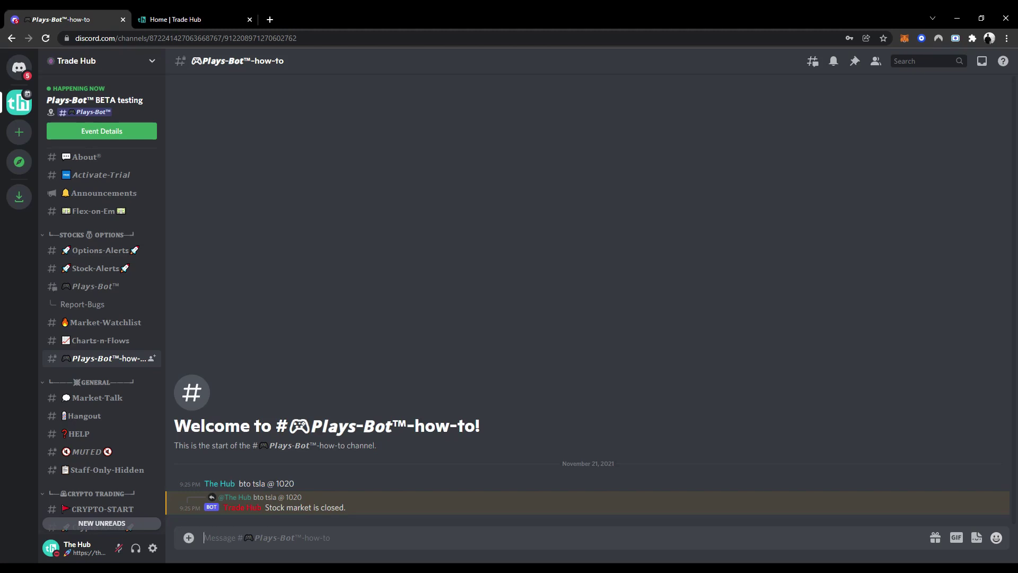
pyautogui.write('bto aapl 12/03 160 call @ 3.25')
pyautogui.press('Return')
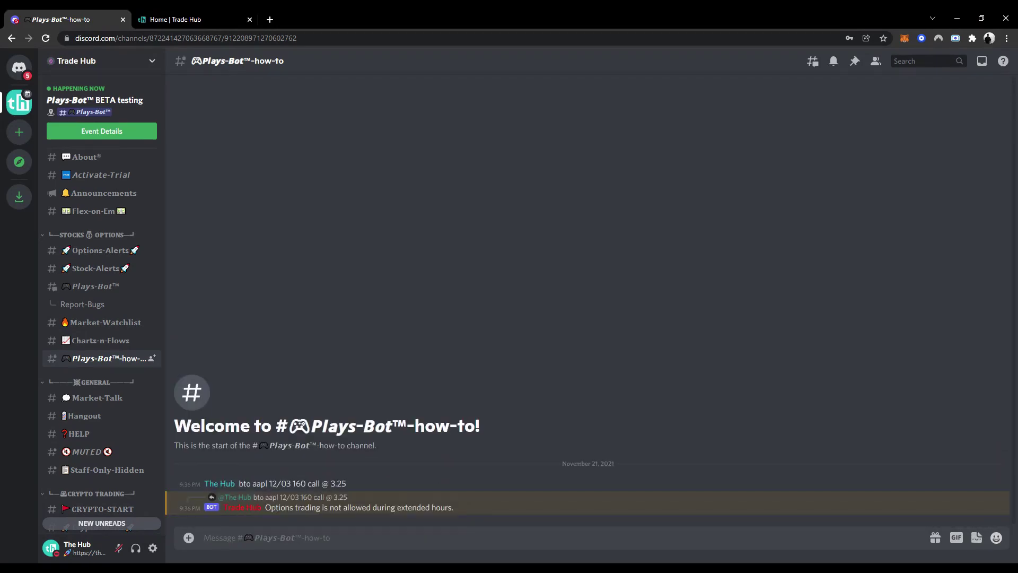